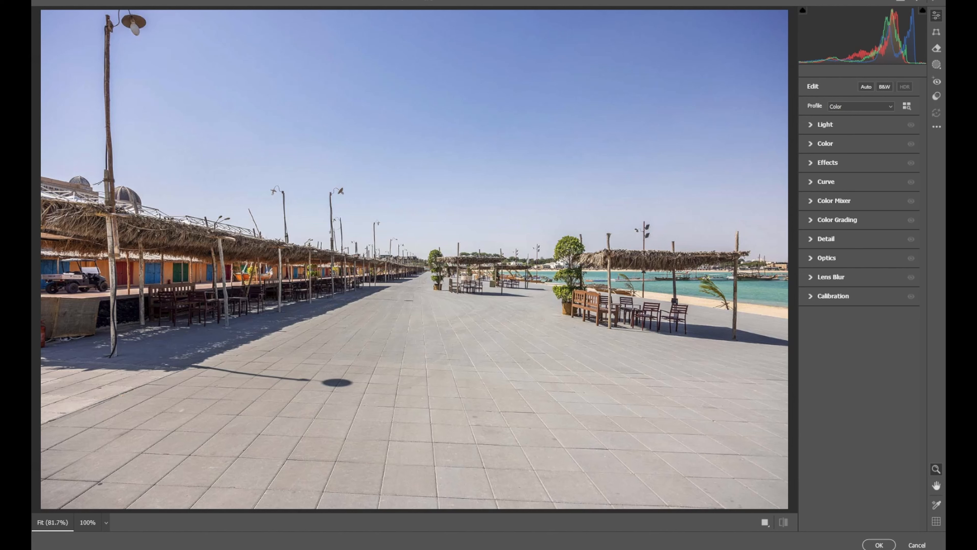
# Sample the mid-sky blue as a Point Color swatch in the Color Mixer
pyautogui.click(811, 201)
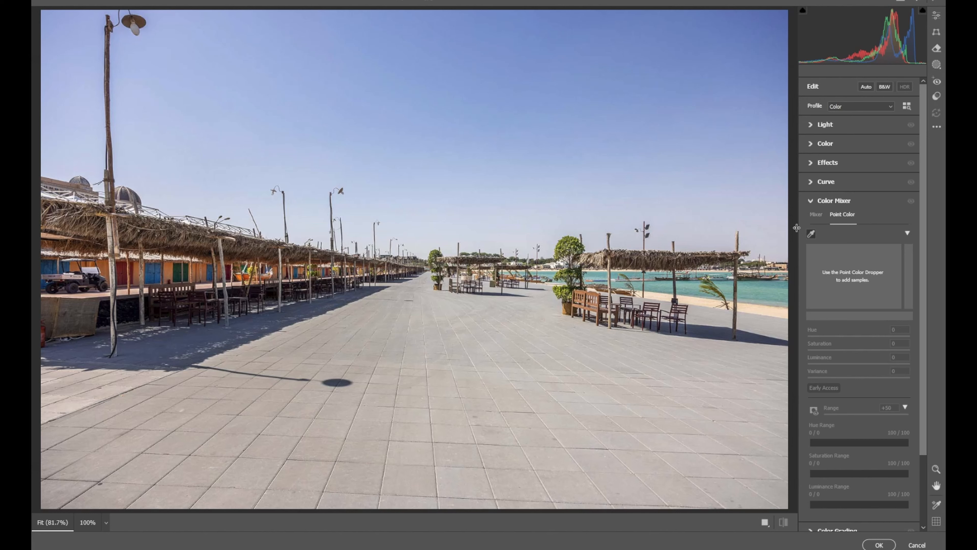
pyautogui.click(809, 234)
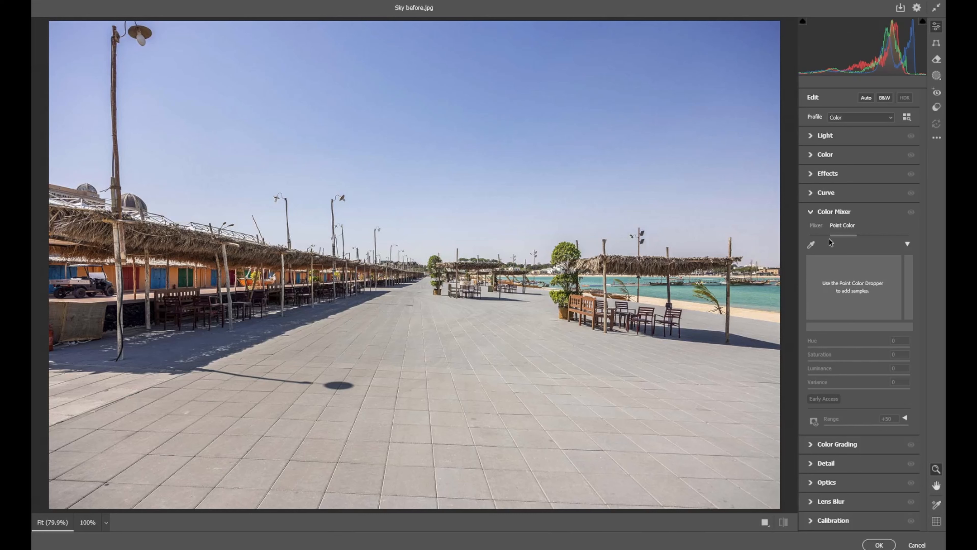
pyautogui.click(811, 247)
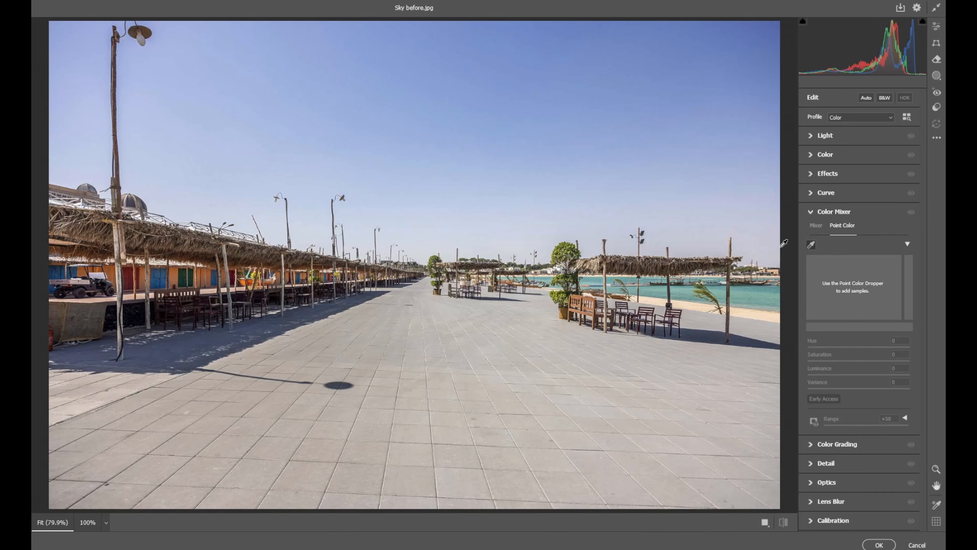
pyautogui.click(452, 170)
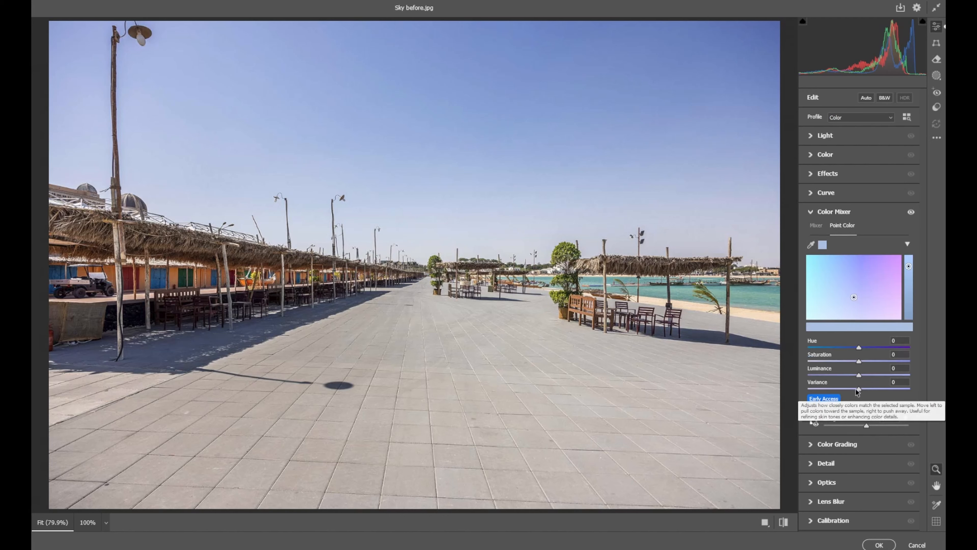
# Set the sky sample's Variance to -100, its Range to +100 and the lower limits of its Saturation Range to 0
pyautogui.moveTo(858, 391); pyautogui.dragTo(804, 392)
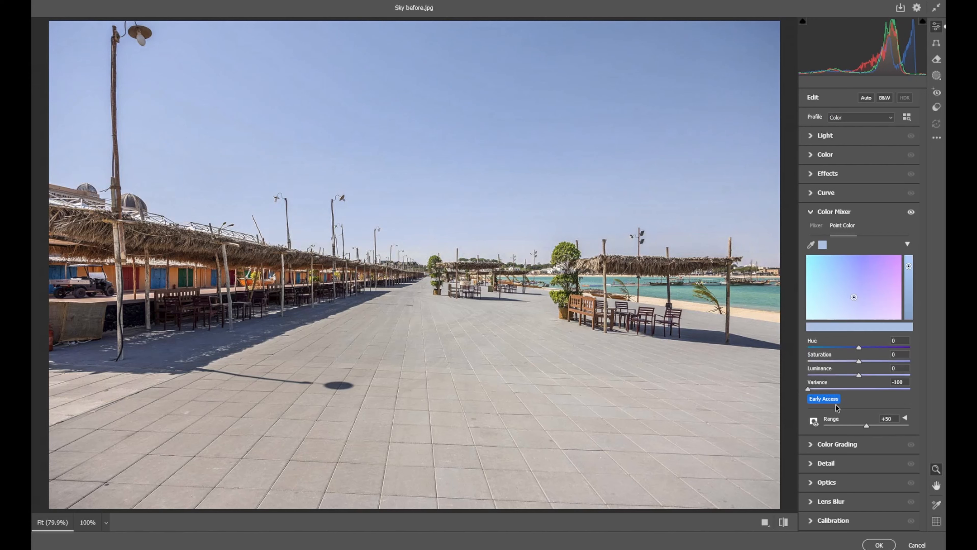
pyautogui.moveTo(867, 425); pyautogui.dragTo(920, 425)
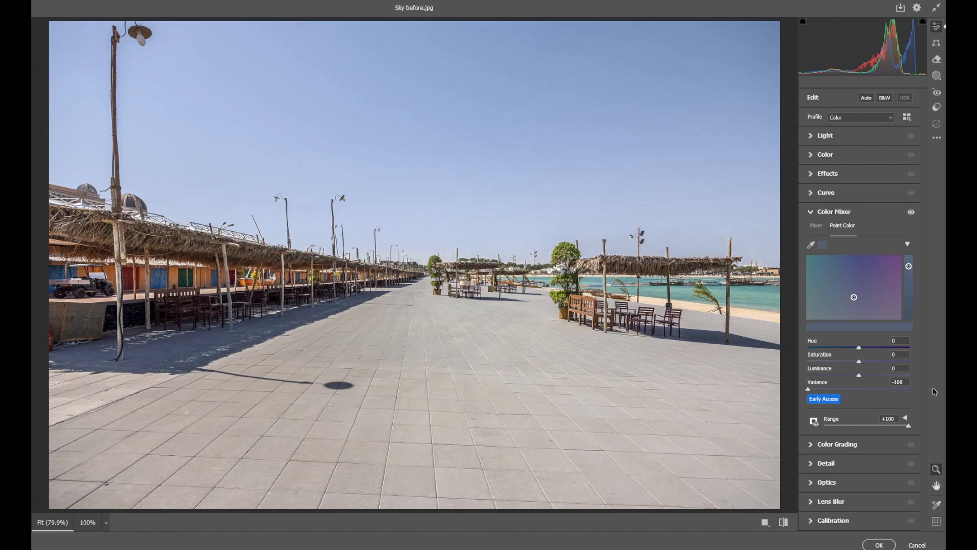
pyautogui.click(905, 419)
pyautogui.moveTo(823, 485); pyautogui.dragTo(816, 488)
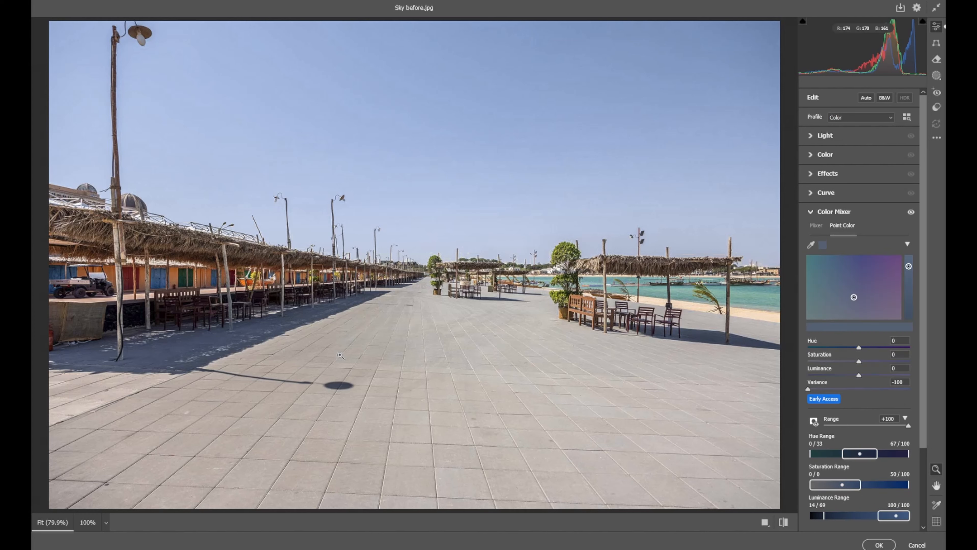
# Compare the sky with and without the Color Mixer adjustment
pyautogui.click(912, 211)
pyautogui.click(912, 211)
pyautogui.click(911, 212)
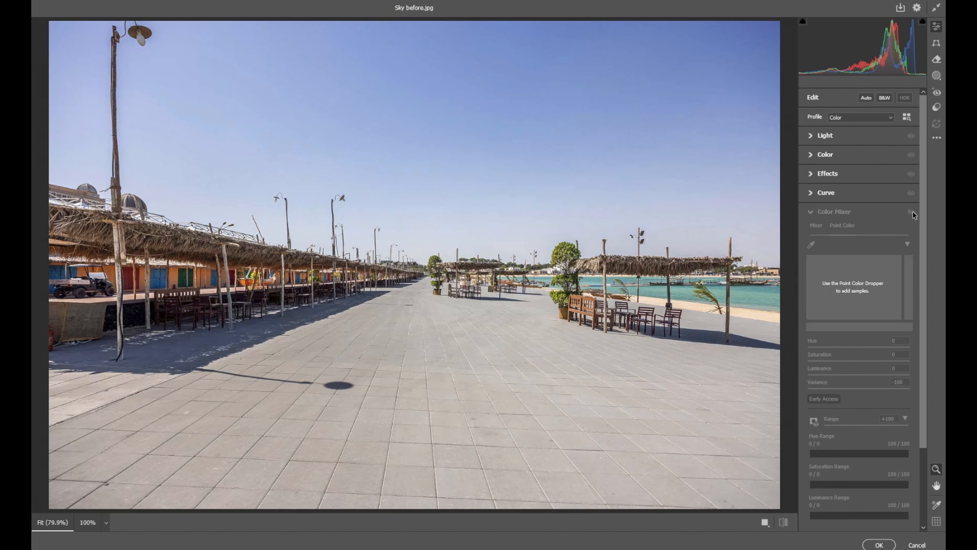
pyautogui.click(913, 211)
pyautogui.click(913, 212)
pyautogui.click(913, 212)
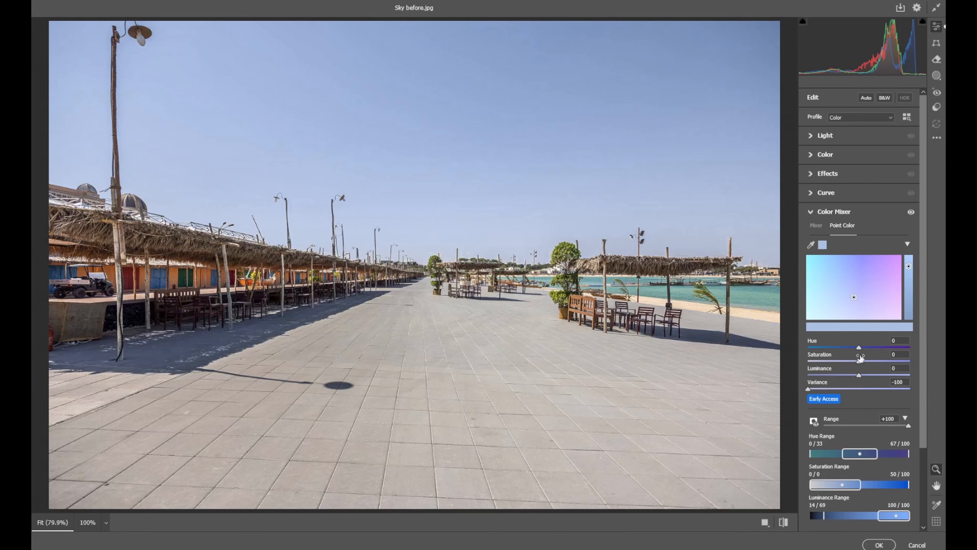
# Try hue, saturation and luminance shifts on the sampled sky colour, resetting each one to 0
pyautogui.moveTo(859, 349); pyautogui.dragTo(821, 348)
pyautogui.doubleClick(866, 349)
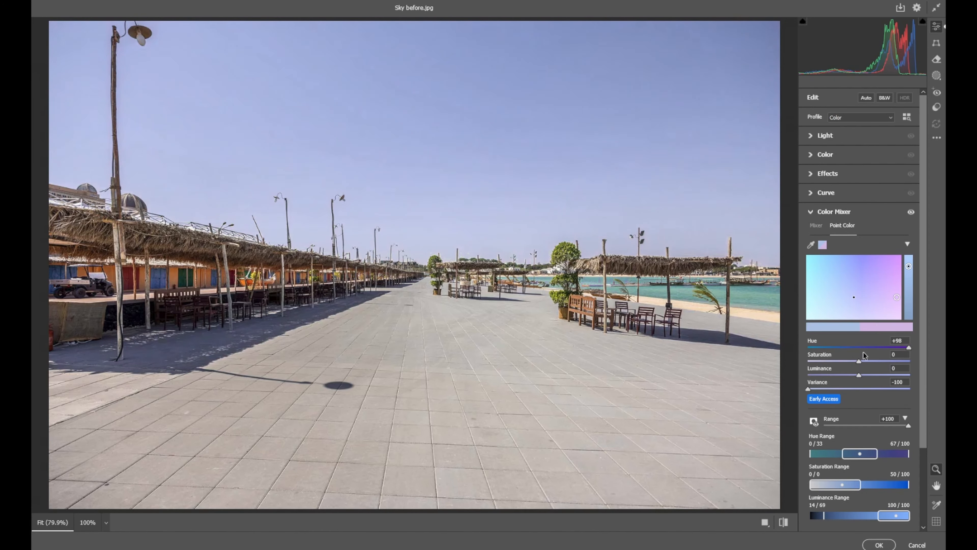
pyautogui.moveTo(860, 365); pyautogui.dragTo(875, 361)
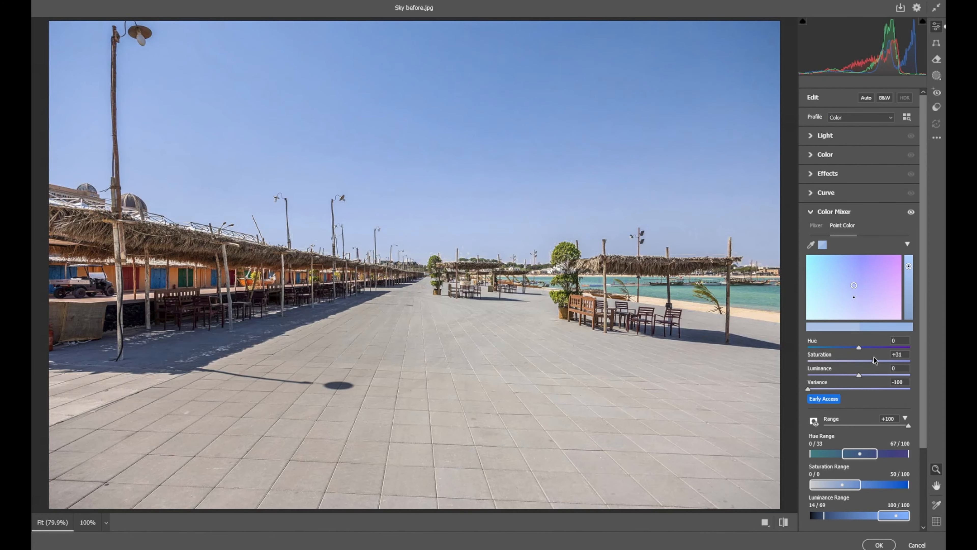
pyautogui.doubleClick(875, 361)
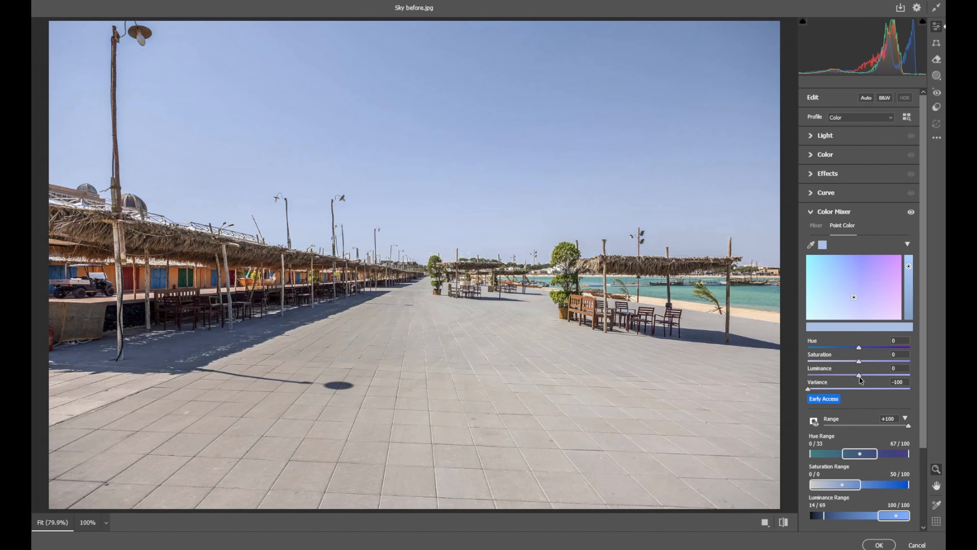
pyautogui.moveTo(859, 375); pyautogui.dragTo(880, 368)
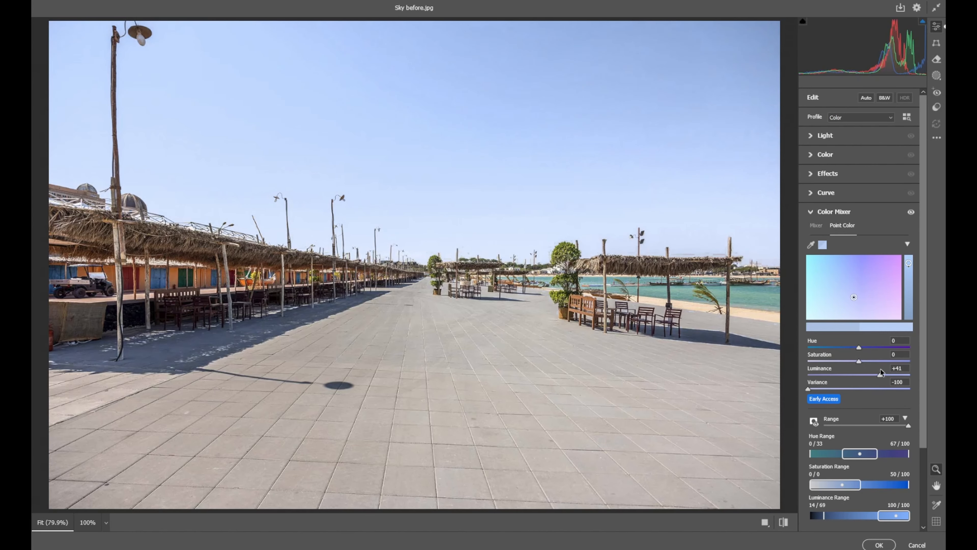
pyautogui.doubleClick(875, 374)
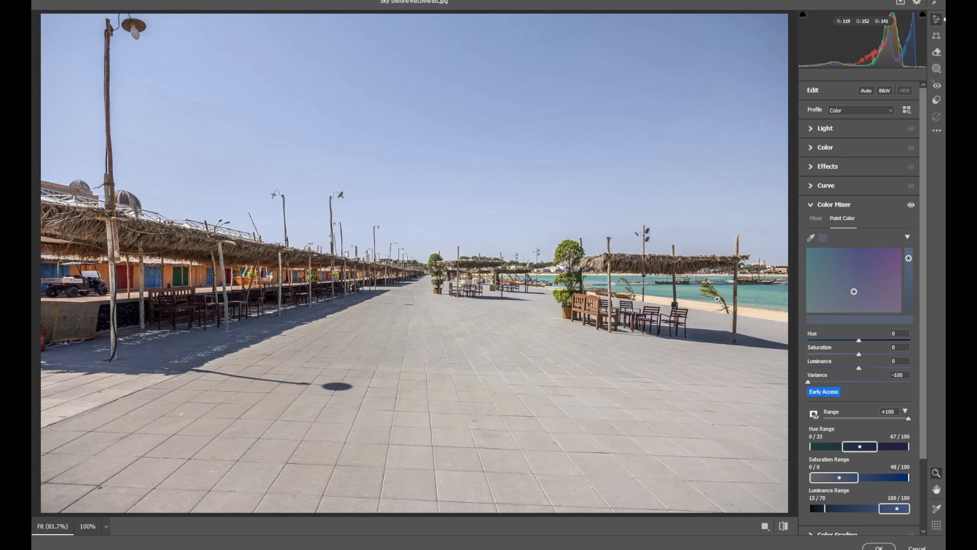
# Toggle the Color Mixer edit off and on again to check the evenness of the sky and the effect on the rest of the photo
pyautogui.click(911, 205)
pyautogui.click(911, 205)
pyautogui.click(911, 206)
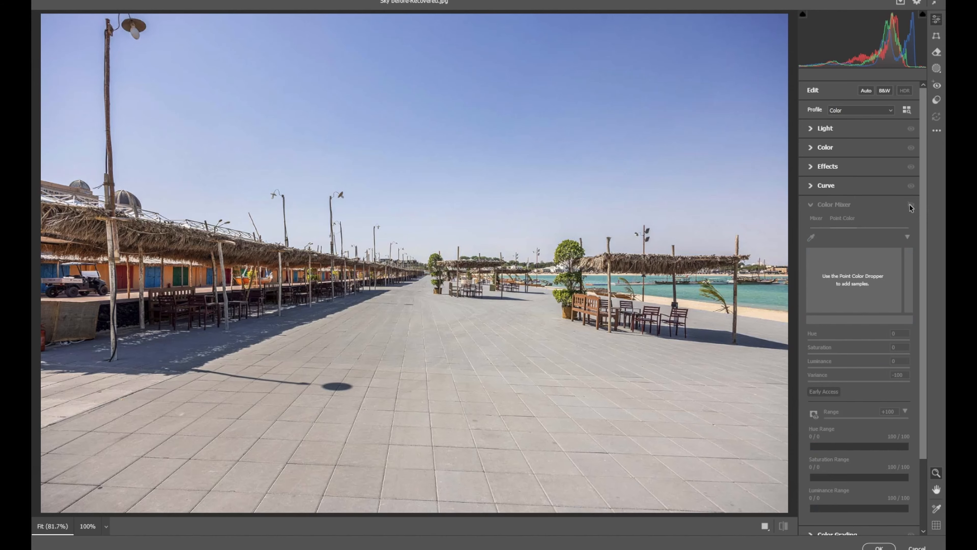
pyautogui.click(911, 205)
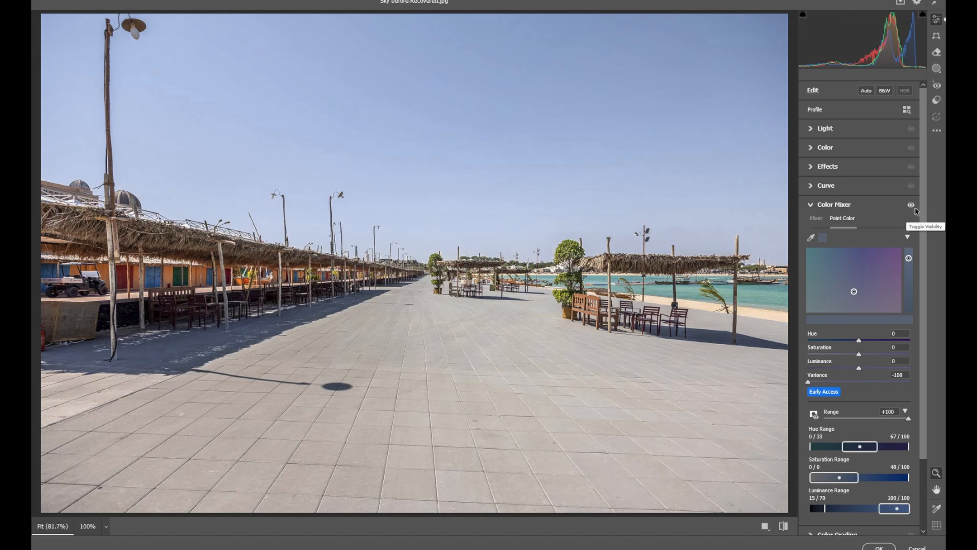
# Create a linear gradient mask covering the sky, fading out just below the horizon
pyautogui.click(937, 68)
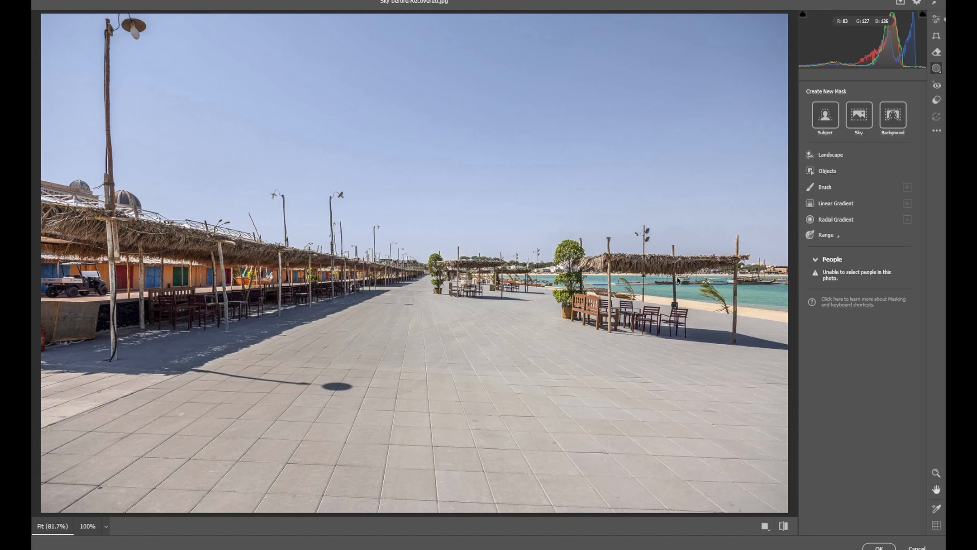
pyautogui.click(825, 204)
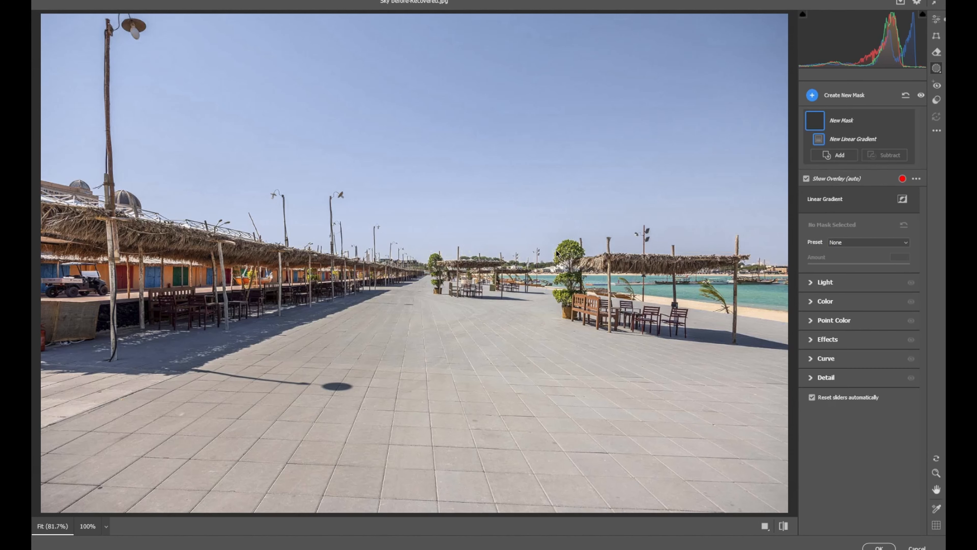
pyautogui.moveTo(420, 255); pyautogui.dragTo(416, 288)
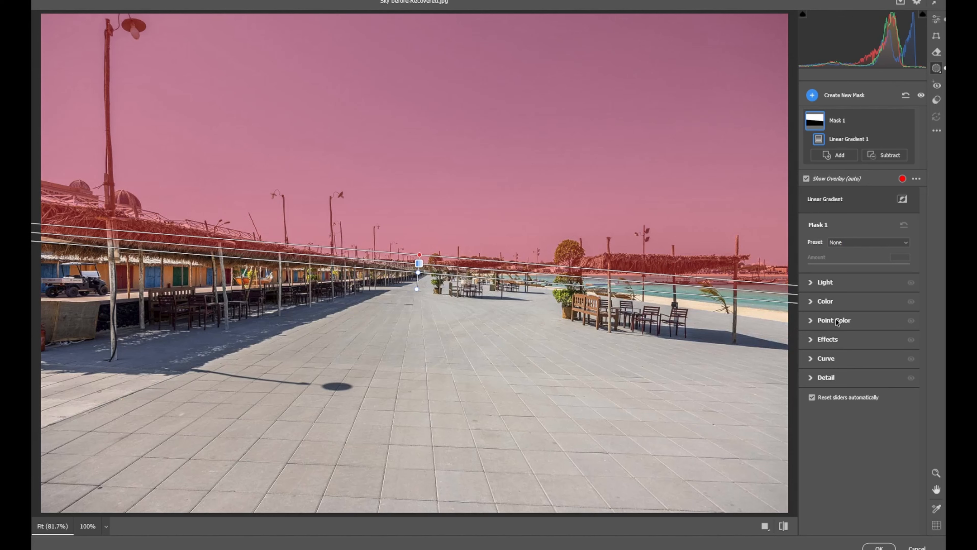
# Sample the mid-sky blue in the mask's Point Color and set Variance to -100, Range to +100 and the Saturation Range's lower limits to 0
pyautogui.click(812, 321)
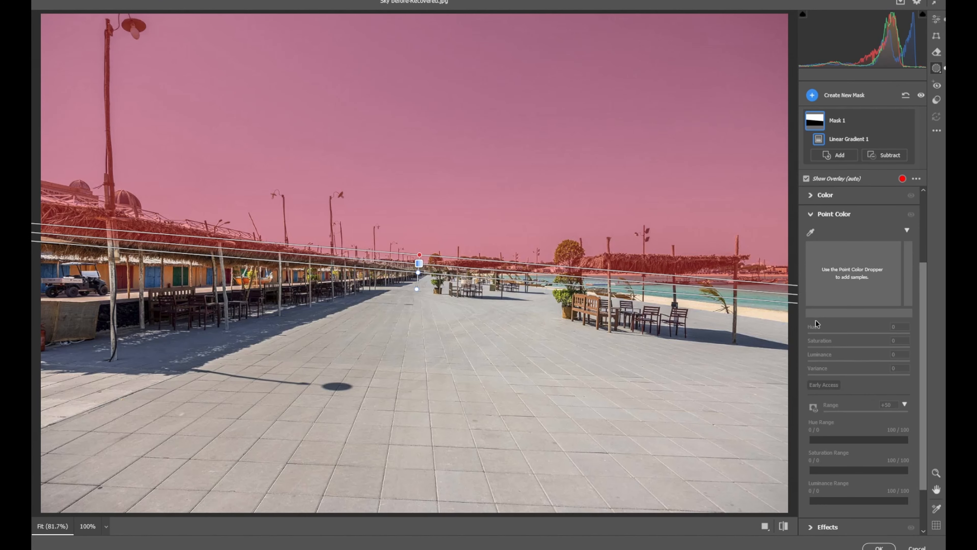
pyautogui.click(811, 233)
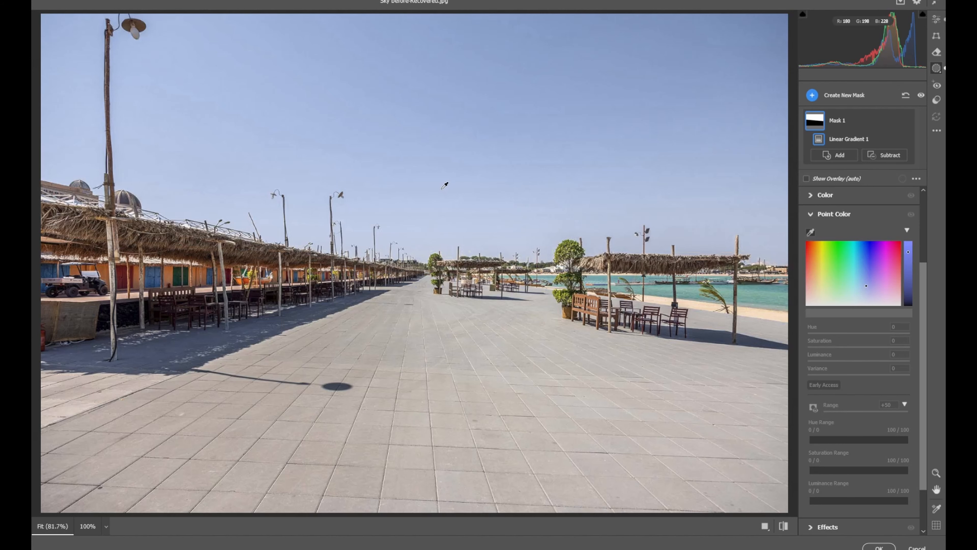
pyautogui.click(442, 187)
pyautogui.moveTo(859, 374); pyautogui.dragTo(797, 380)
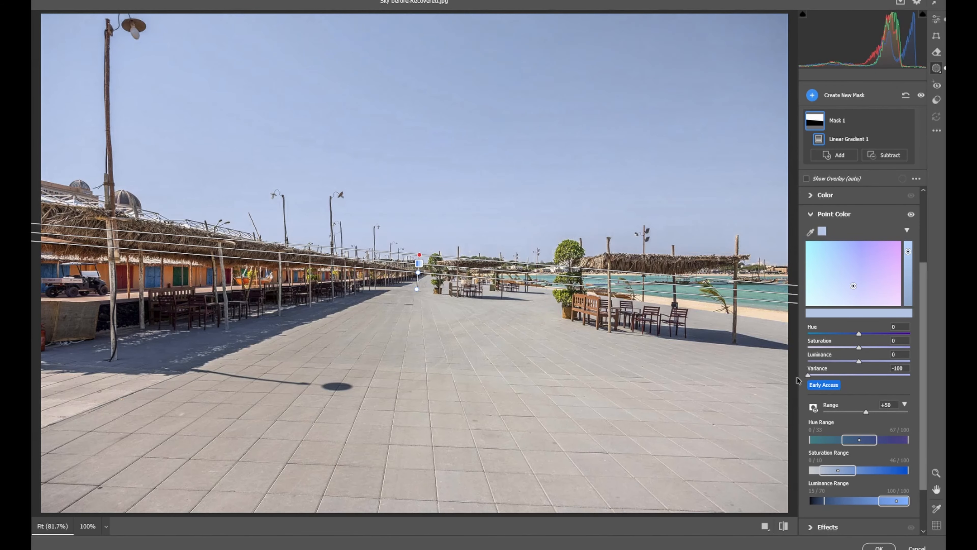
pyautogui.moveTo(867, 412); pyautogui.dragTo(927, 406)
pyautogui.moveTo(821, 467); pyautogui.dragTo(808, 470)
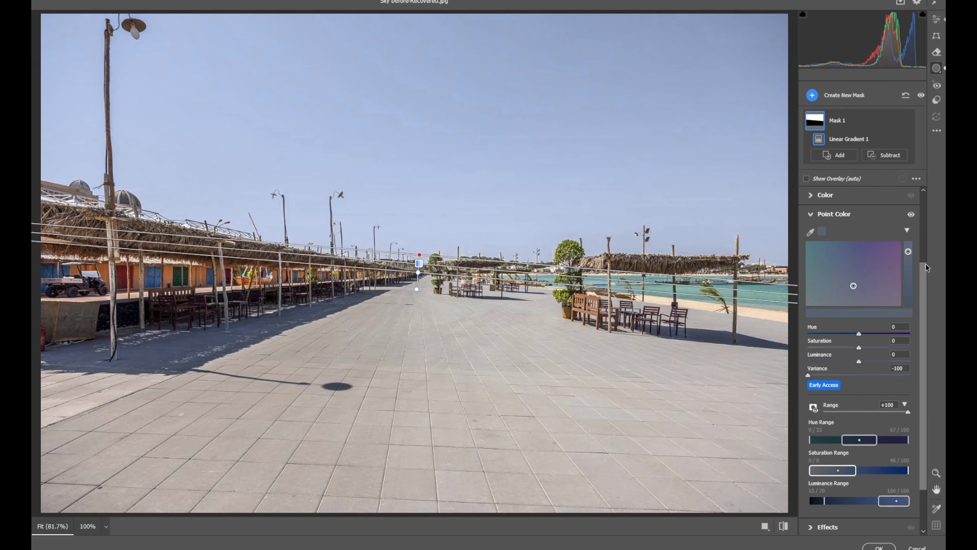
# Compare the masked sky with and without the mask's Point Color adjustment
pyautogui.click(911, 214)
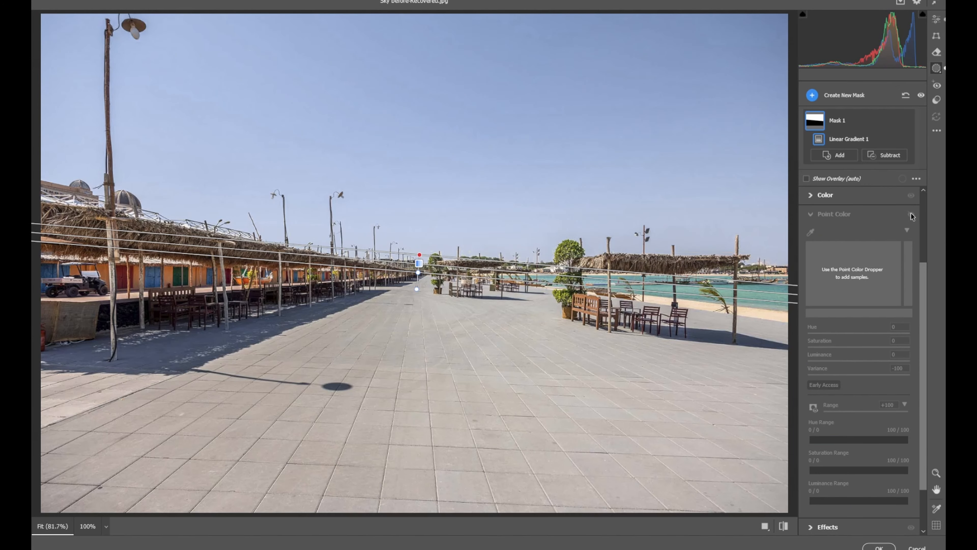
pyautogui.click(911, 214)
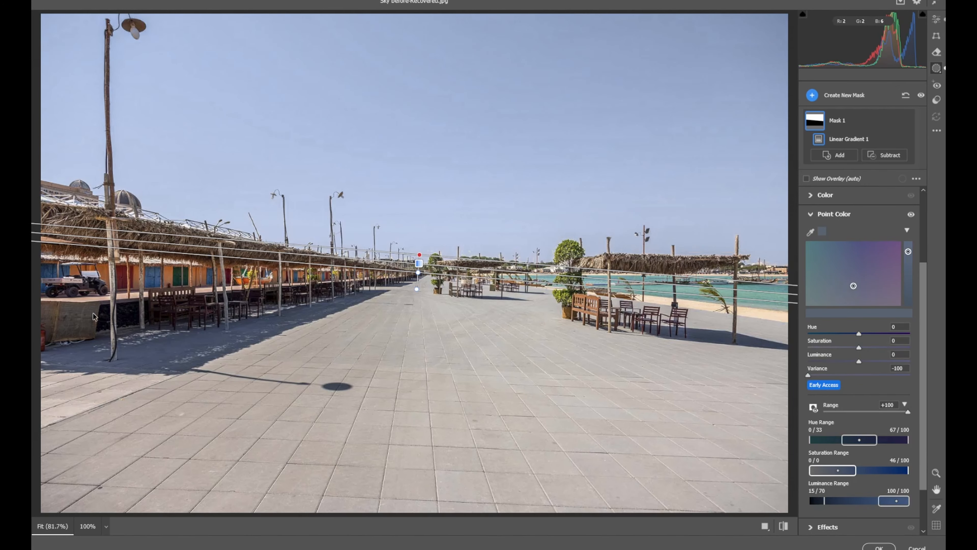
pyautogui.click(911, 215)
pyautogui.click(911, 214)
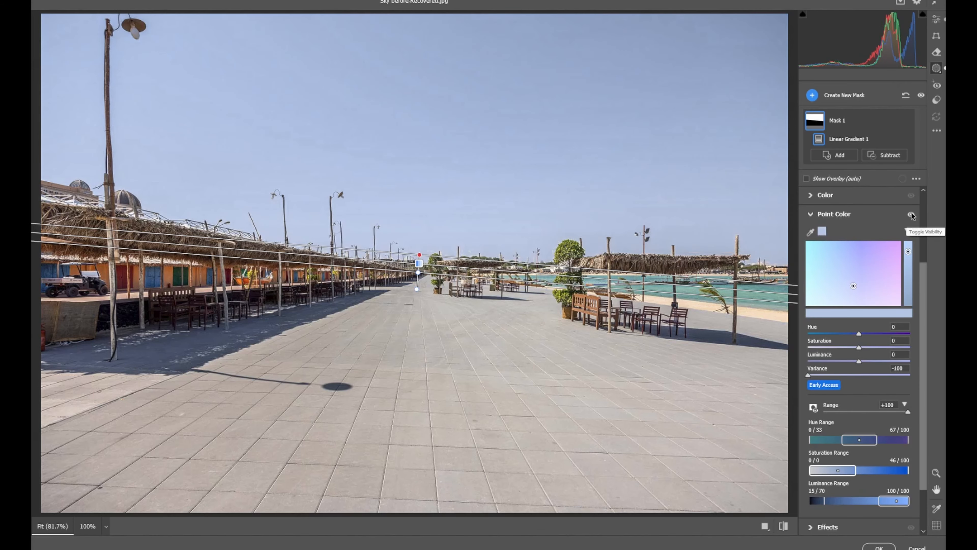
pyautogui.click(911, 215)
pyautogui.click(911, 215)
pyautogui.click(911, 214)
pyautogui.click(912, 215)
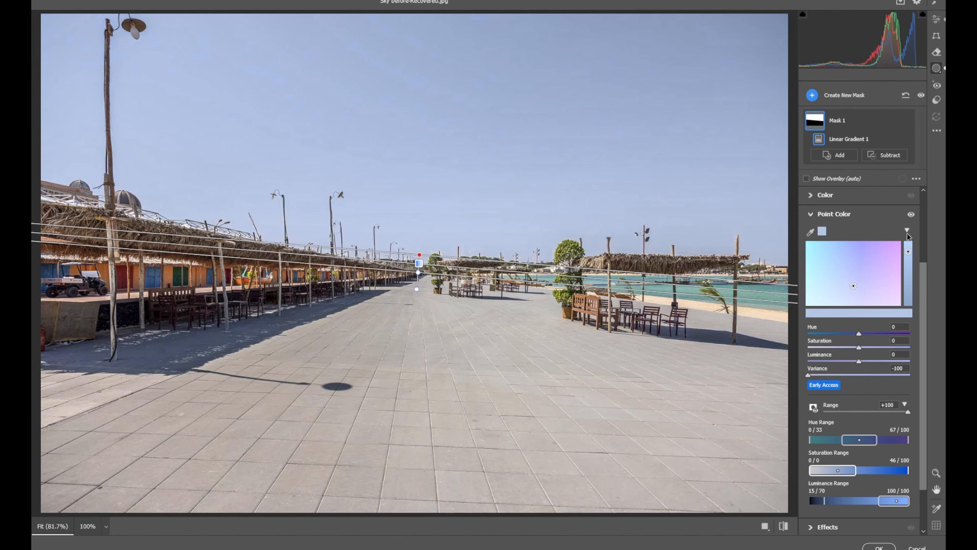